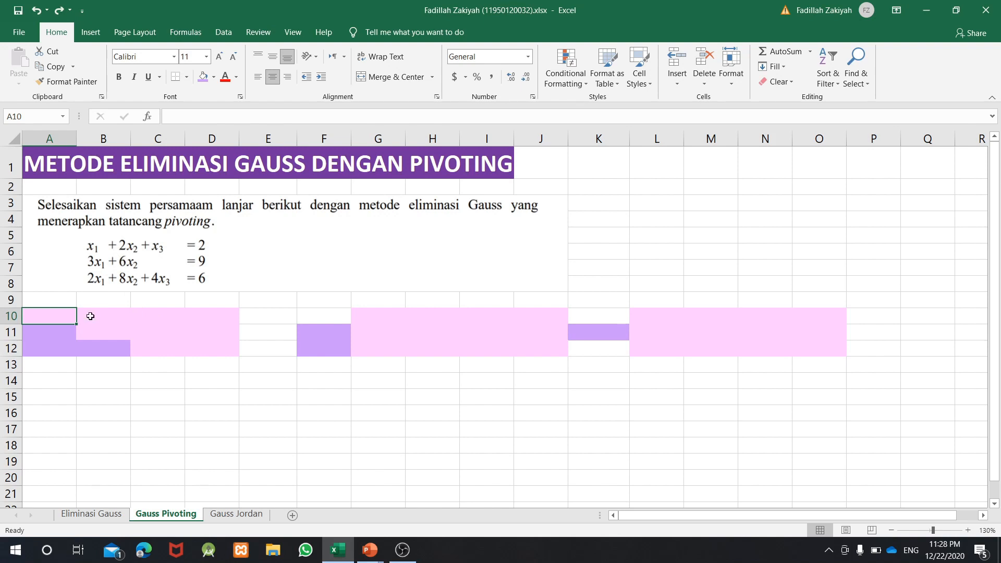
# Enter the first equation's coefficients and constant, 1, 2, 1 and 2, in cells A10 to D10.
pyautogui.write('1')
pyautogui.press('Tab')
pyautogui.write('2')
pyautogui.press('Tab')
pyautogui.write('1')
pyautogui.press('Tab')
pyautogui.write('2')
pyautogui.press('Return')
pyautogui.press('Left')
pyautogui.press('Left')
pyautogui.press('Left')
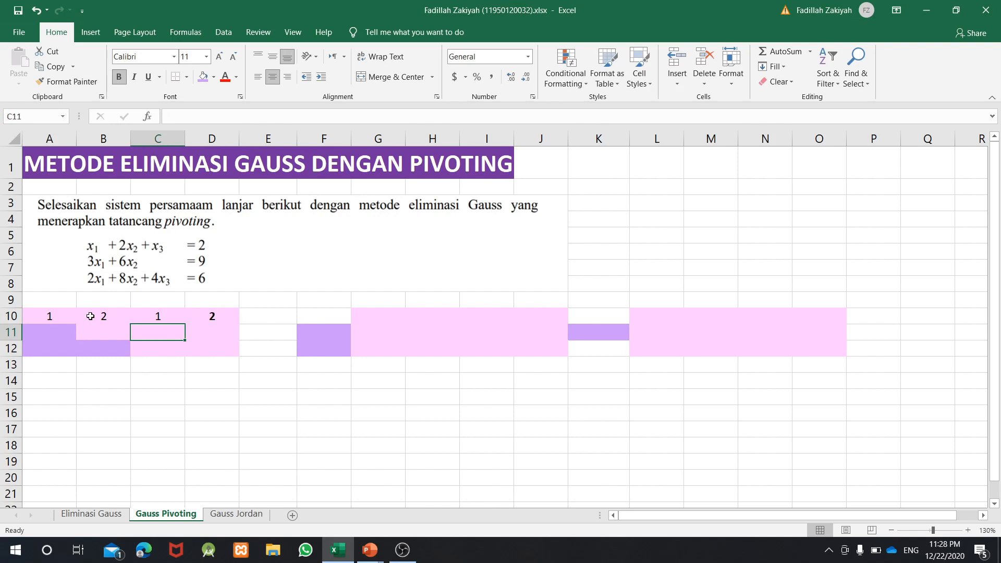
# Enter the second equation's coefficients and constant, 3, 6, 0 and 9, in cells A11 to D11.
pyautogui.write('3')
pyautogui.press('Tab')
pyautogui.write('6')
pyautogui.press('Tab')
pyautogui.write('0')
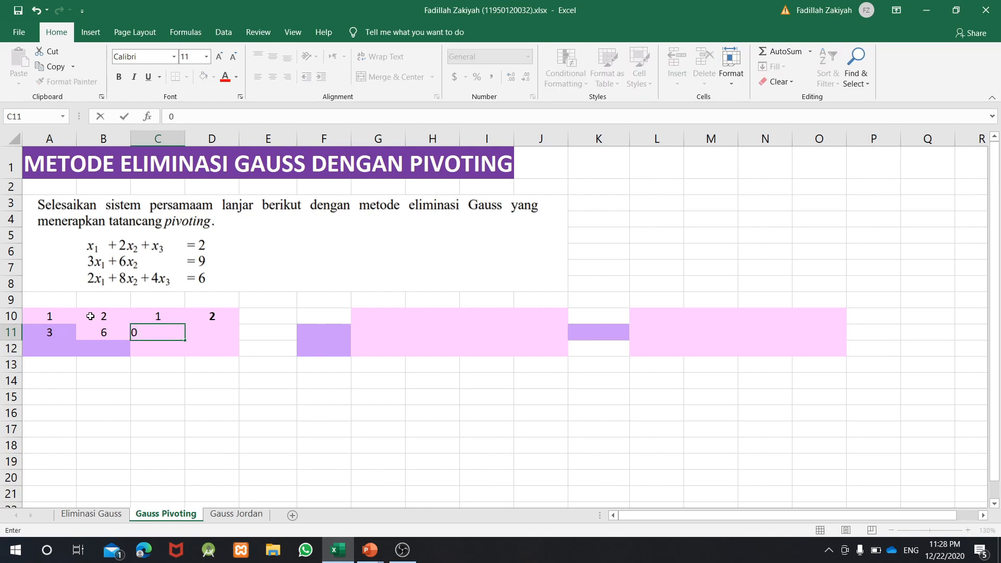
pyautogui.press('Tab')
pyautogui.write('9')
pyautogui.press('Return')
pyautogui.press('Left')
pyautogui.press('Left')
pyautogui.press('Left')
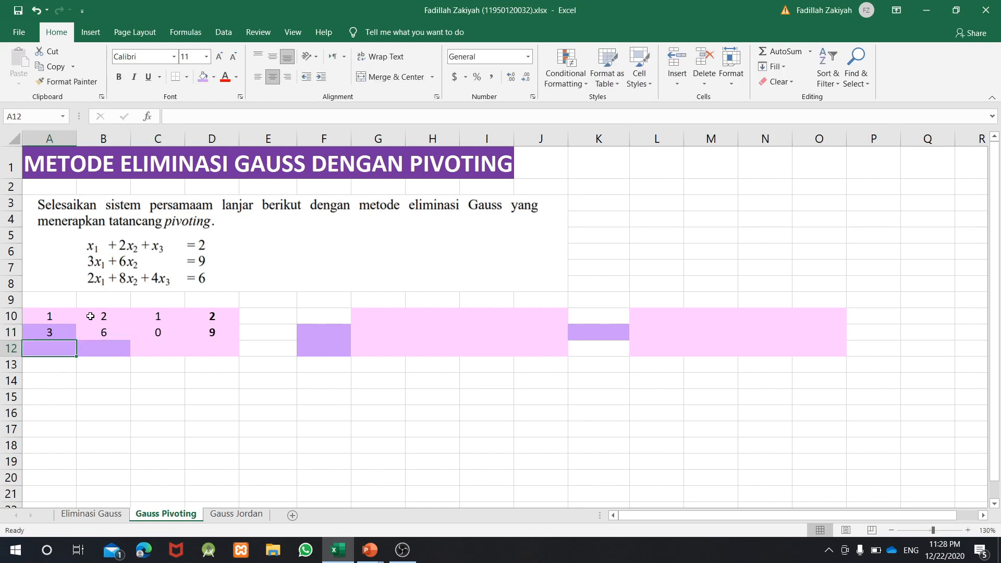
# Enter the third equation's coefficients and constant, 2, 8, 4 and 6, in cells A12 to D12.
pyautogui.write('2')
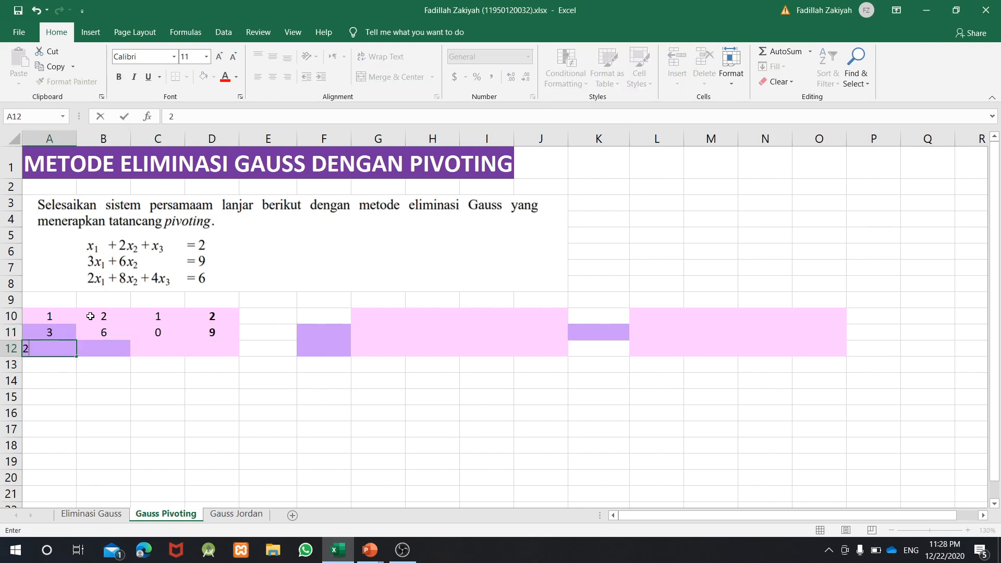
pyautogui.press('Tab')
pyautogui.write('8')
pyautogui.press('Tab')
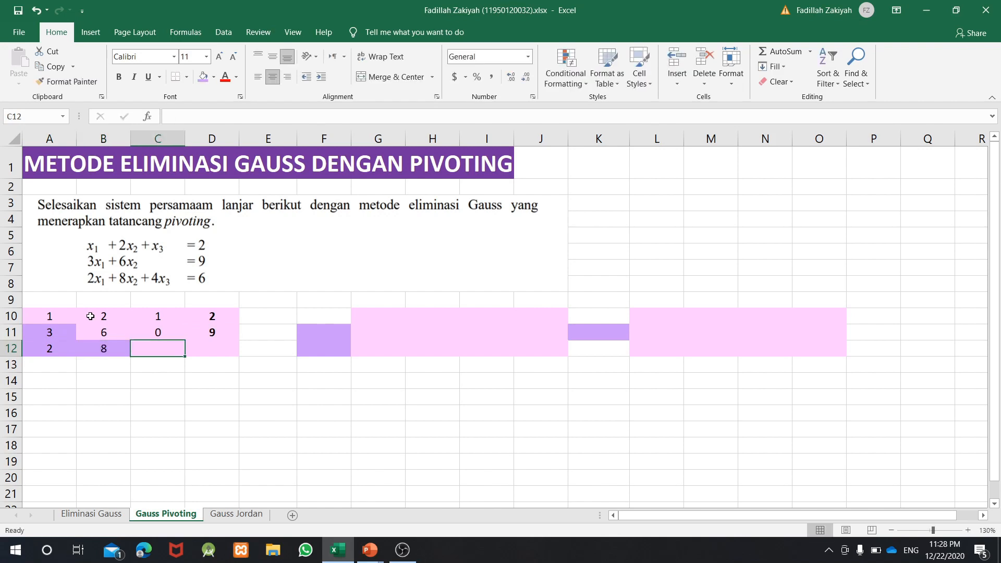
pyautogui.write('4')
pyautogui.press('Tab')
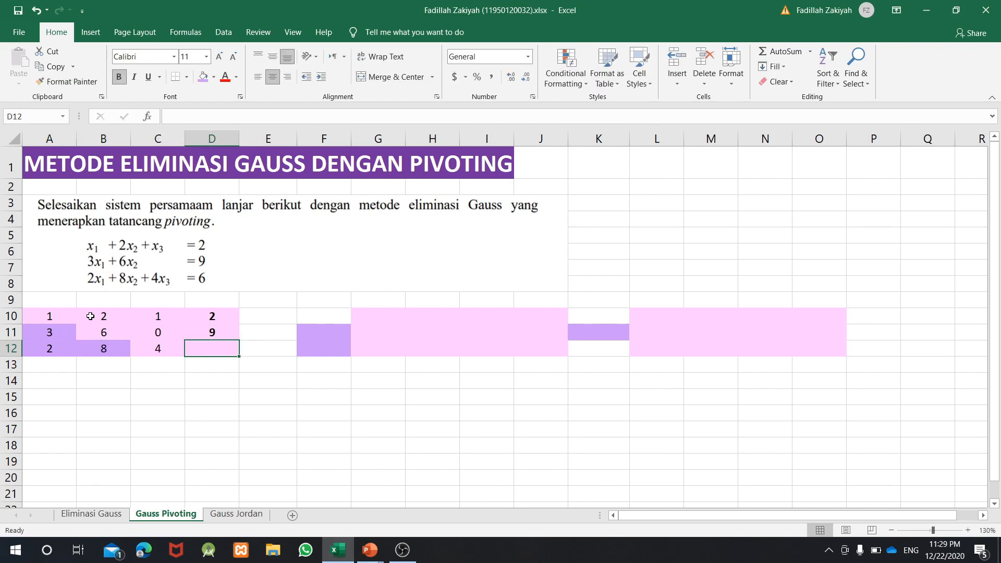
pyautogui.write('6')
pyautogui.press('Tab')
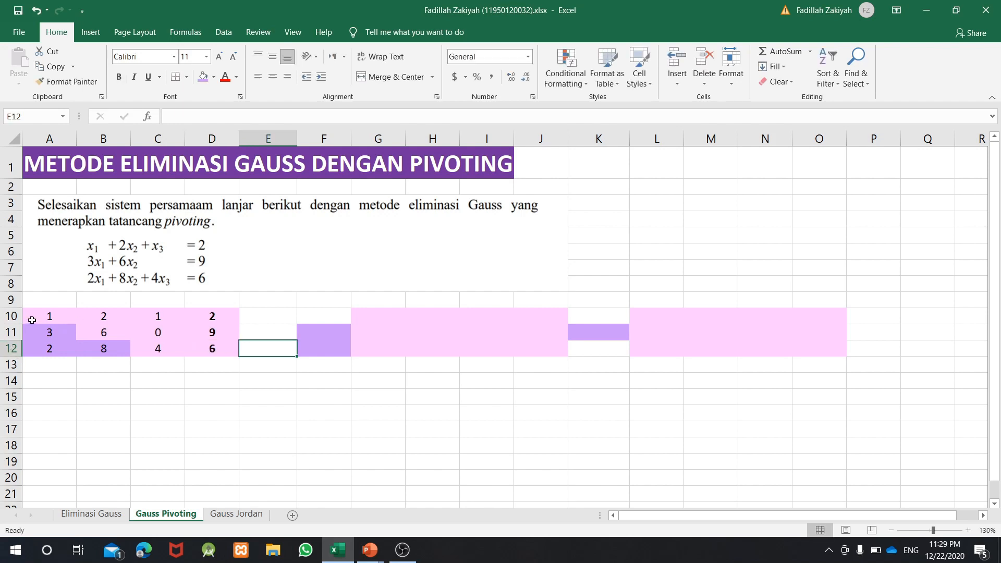
pyautogui.moveTo(43, 333); pyautogui.dragTo(63, 346)
pyautogui.click(95, 350)
pyautogui.click(84, 348)
pyautogui.click(58, 330)
pyautogui.click(56, 344)
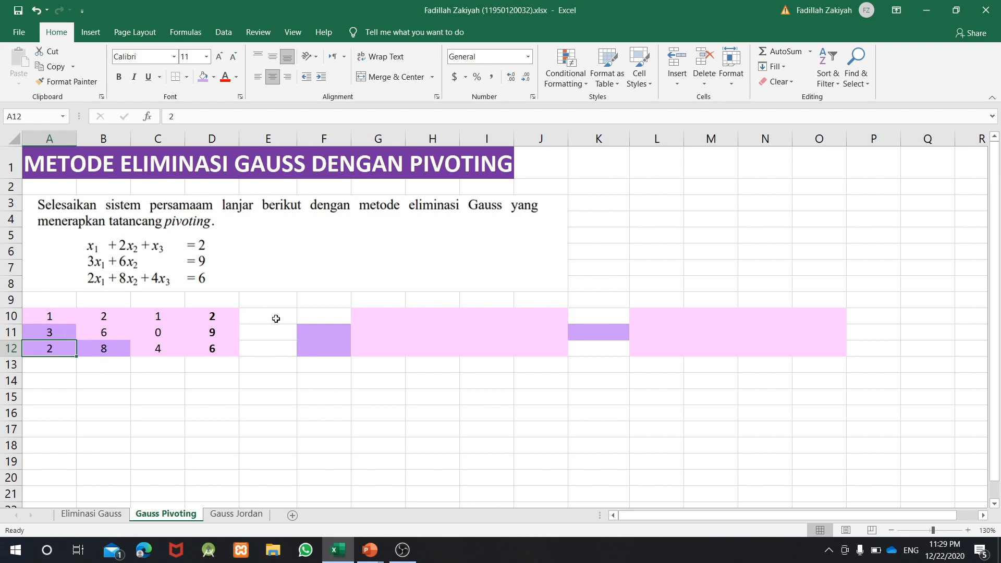
# Carry the first matrix row over by entering =A10 in G10 and filling it across to J10.
pyautogui.click(370, 316)
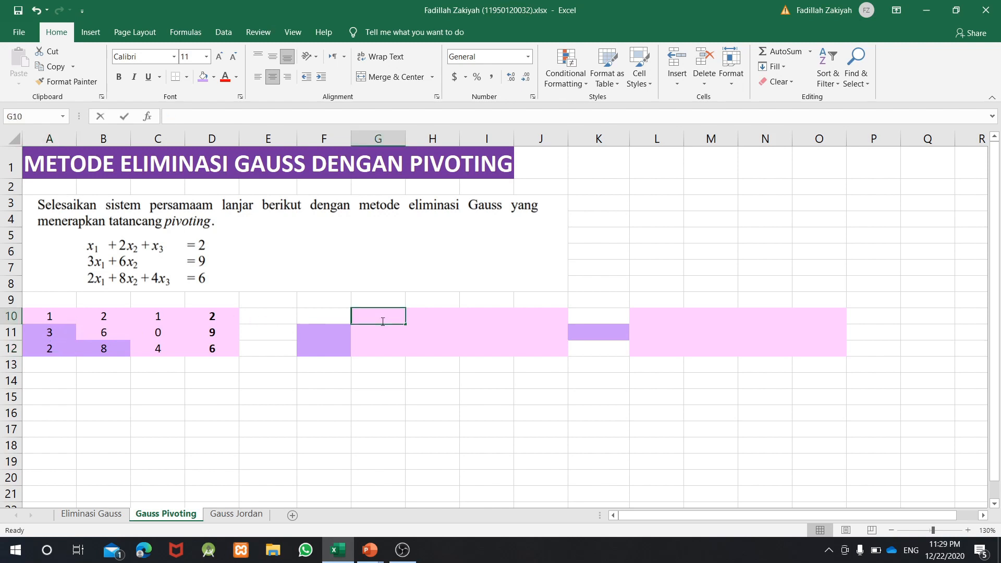
pyautogui.write('=')
pyautogui.click(55, 314)
pyautogui.press('Return')
pyautogui.click(385, 316)
pyautogui.moveTo(407, 323); pyautogui.dragTo(542, 326)
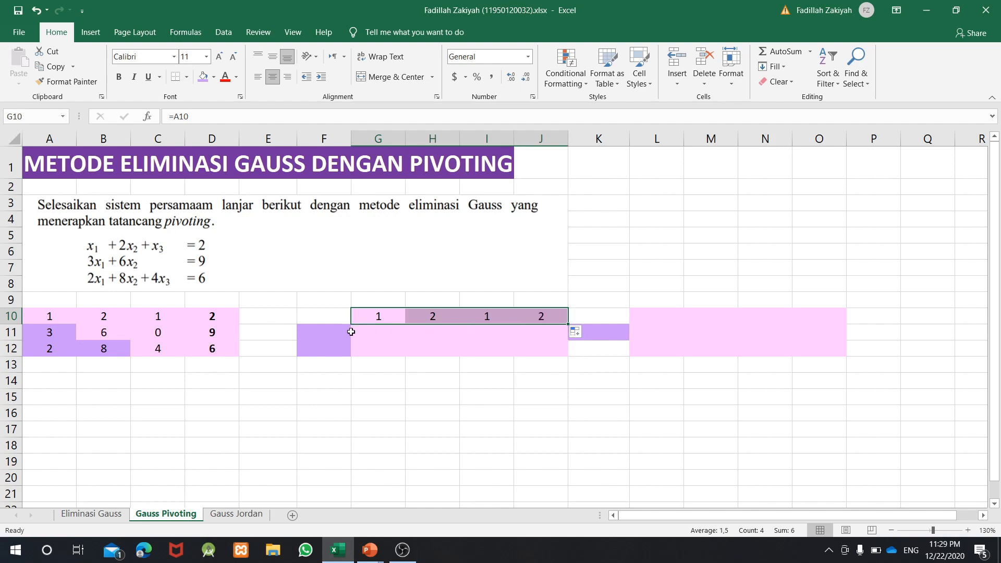
# Note the second row's operation as R2-3/1*R1 in E11 and its simplified form R2-3*R1 in F11.
pyautogui.click(287, 331)
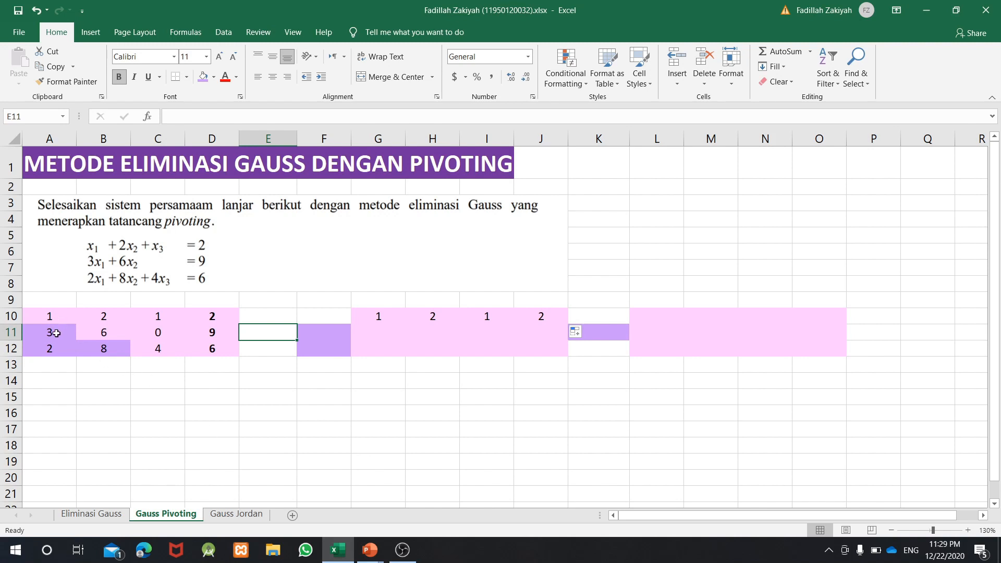
pyautogui.write('R')
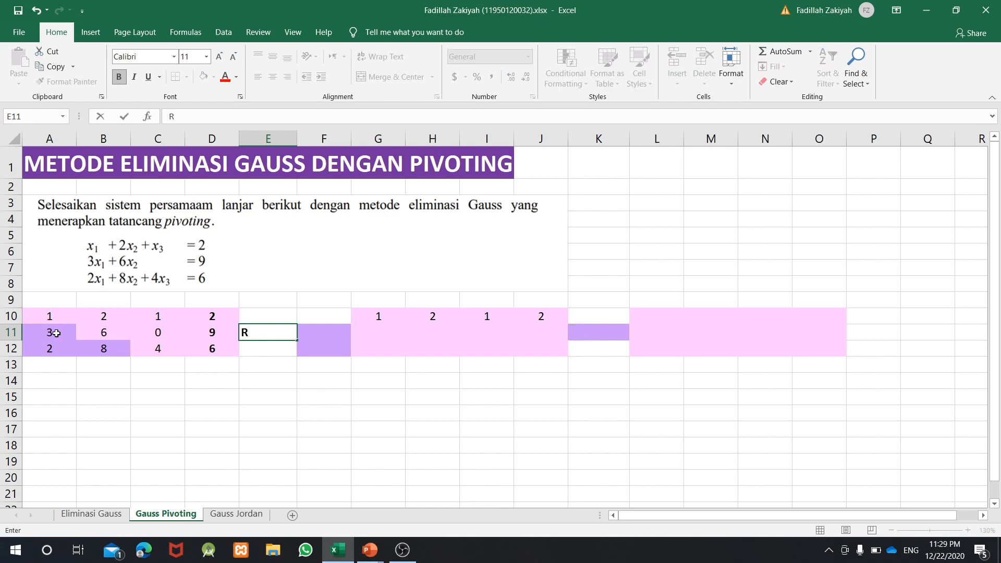
pyautogui.write('2-3/1*R1')
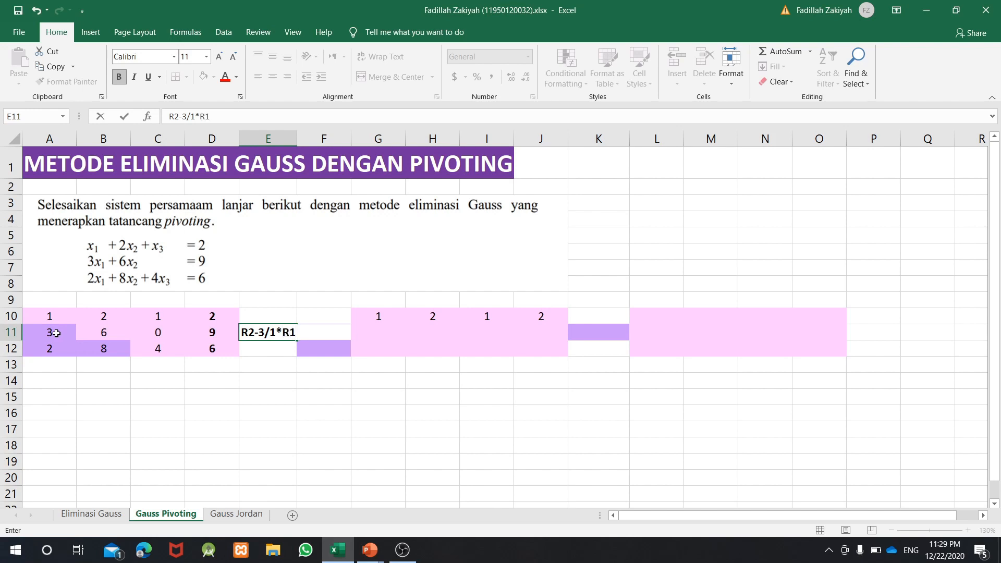
pyautogui.click(302, 374)
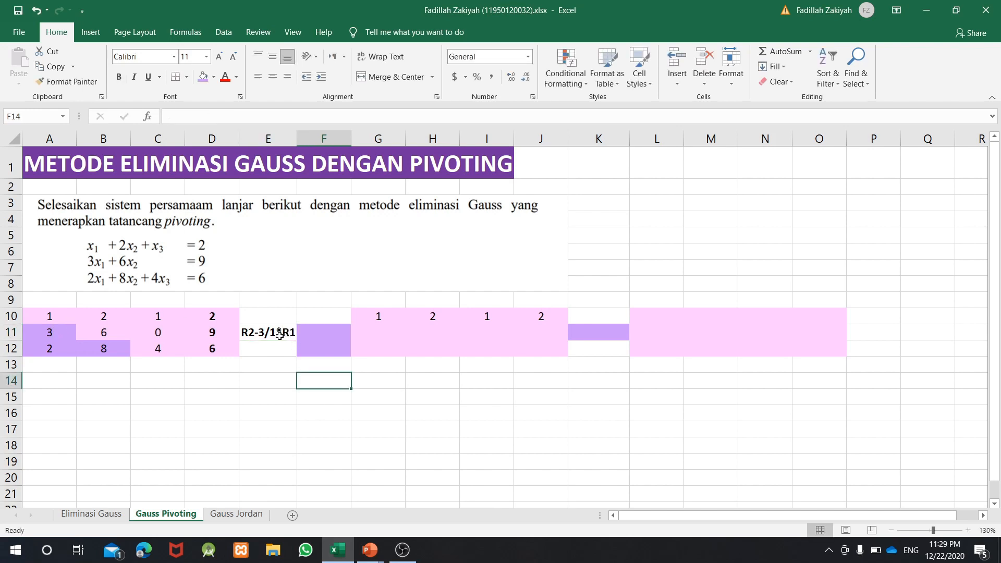
pyautogui.click(309, 334)
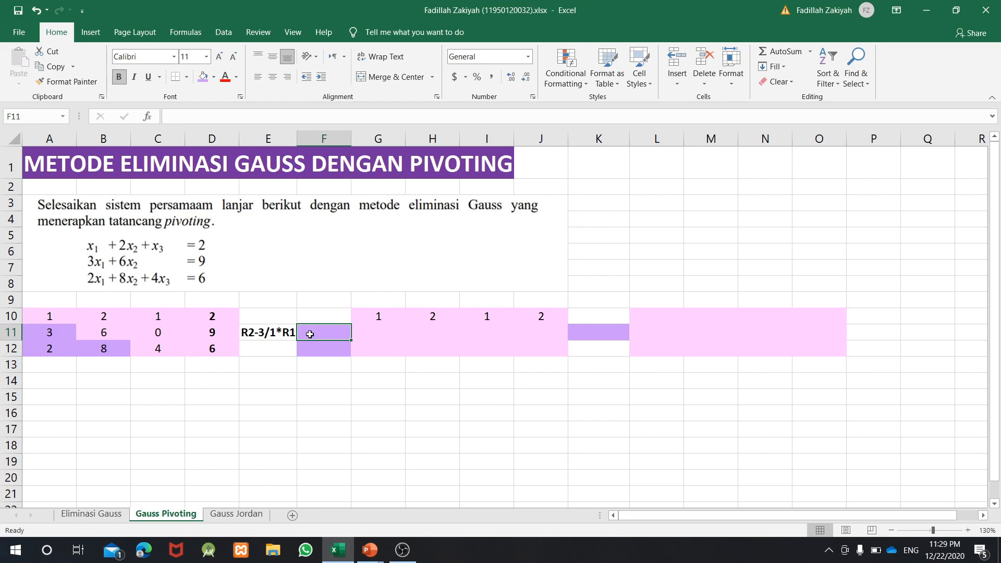
pyautogui.write('R2-3*R1')
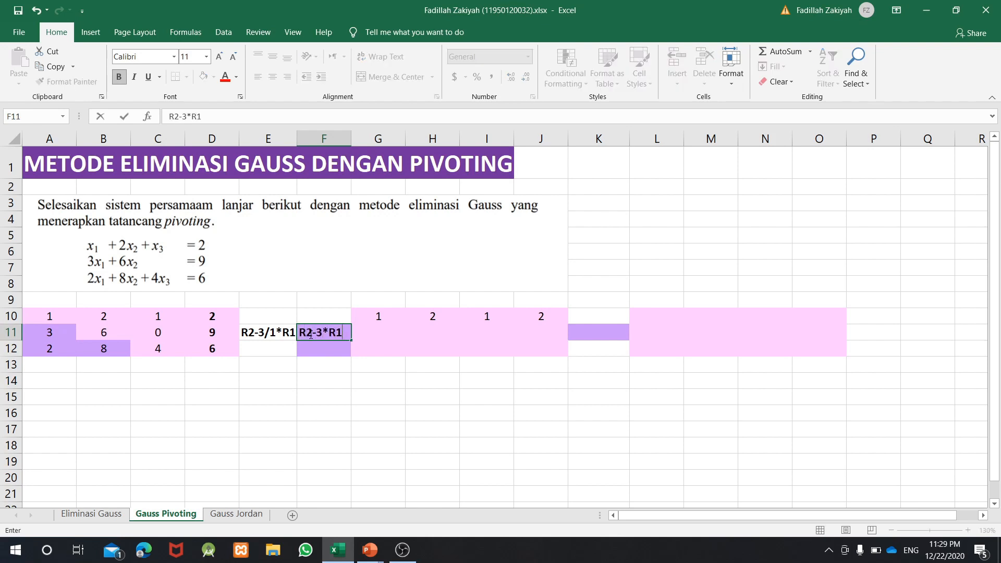
pyautogui.press('Tab')
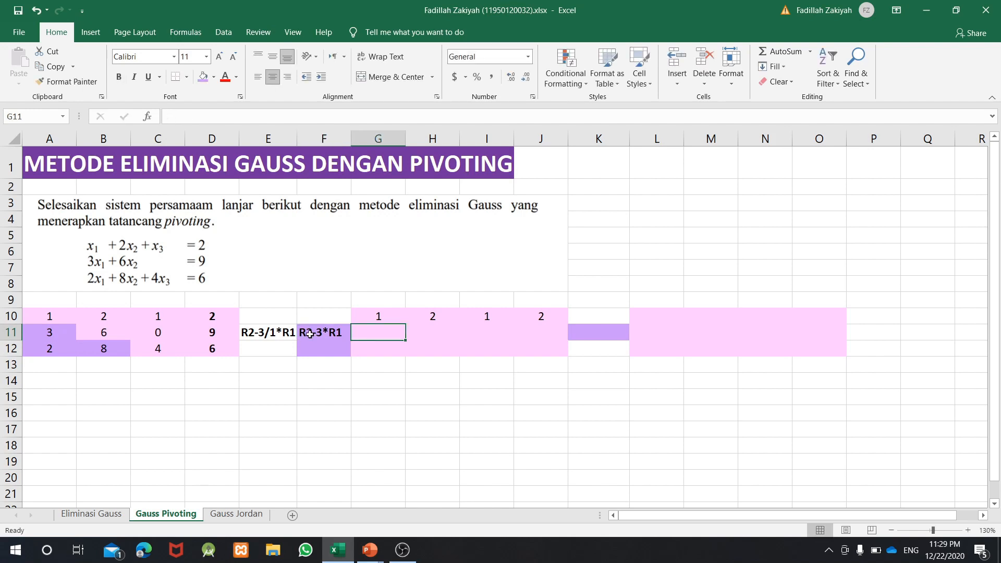
# Compute the new second row with =A11-3*A10 in G11 and fill the formula across to J11.
pyautogui.write('=')
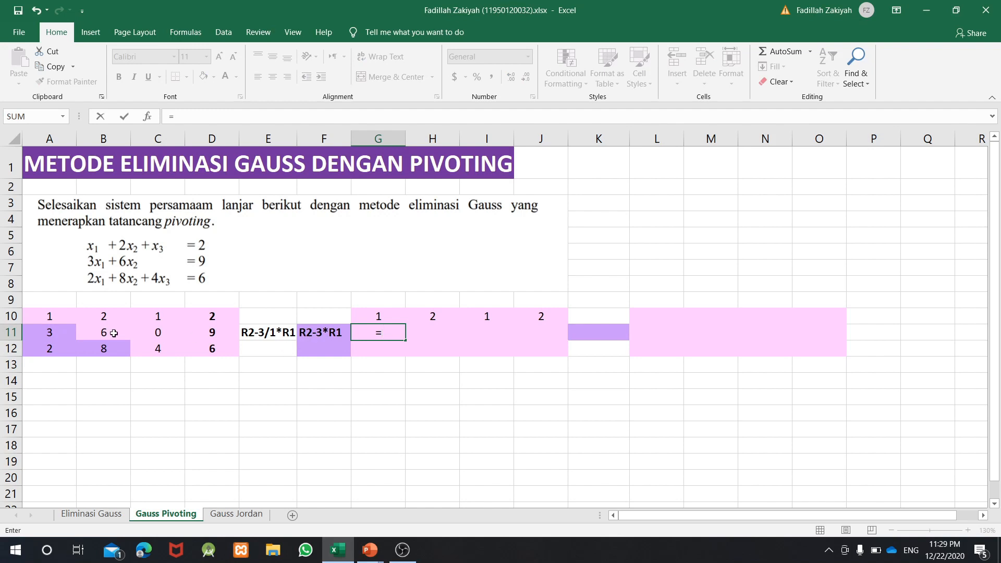
pyautogui.click(54, 333)
pyautogui.write('-')
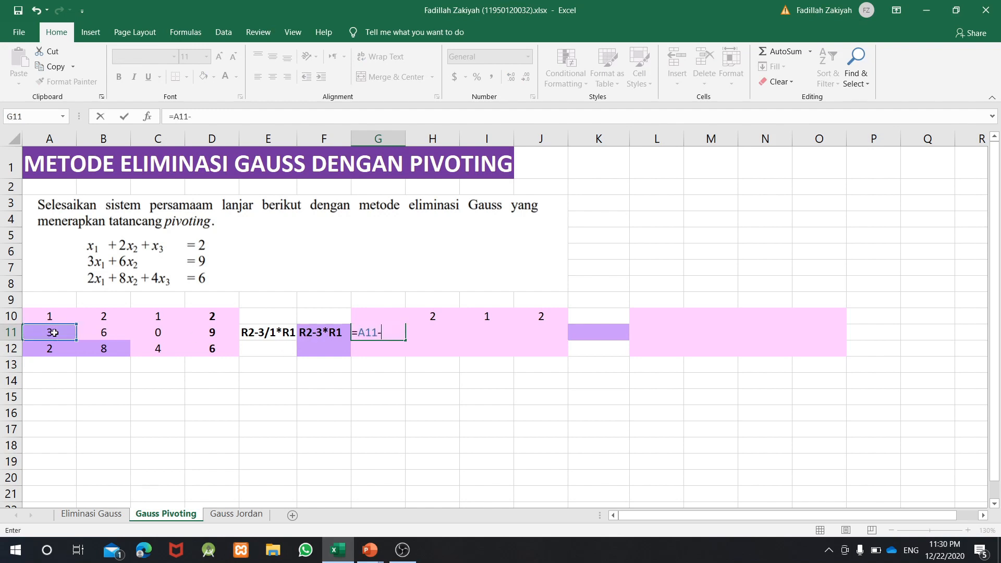
pyautogui.write('3*')
pyautogui.click(55, 319)
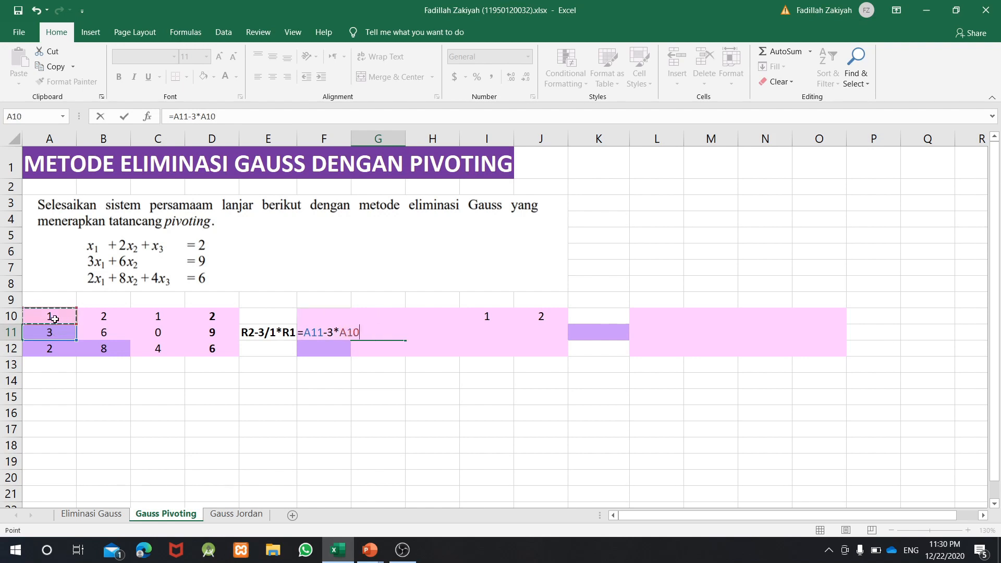
pyautogui.press('Return')
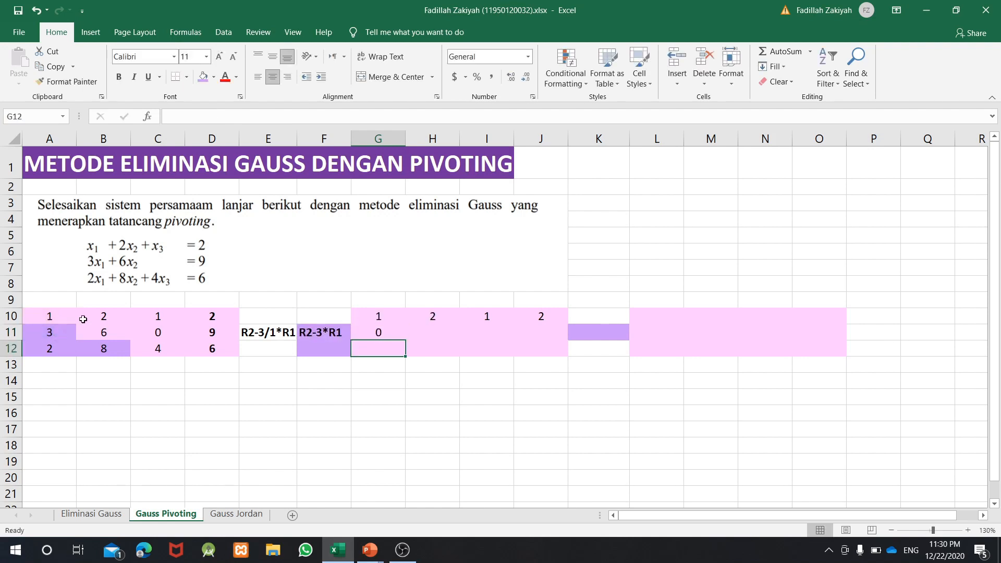
pyautogui.click(375, 334)
pyautogui.moveTo(406, 340); pyautogui.dragTo(545, 342)
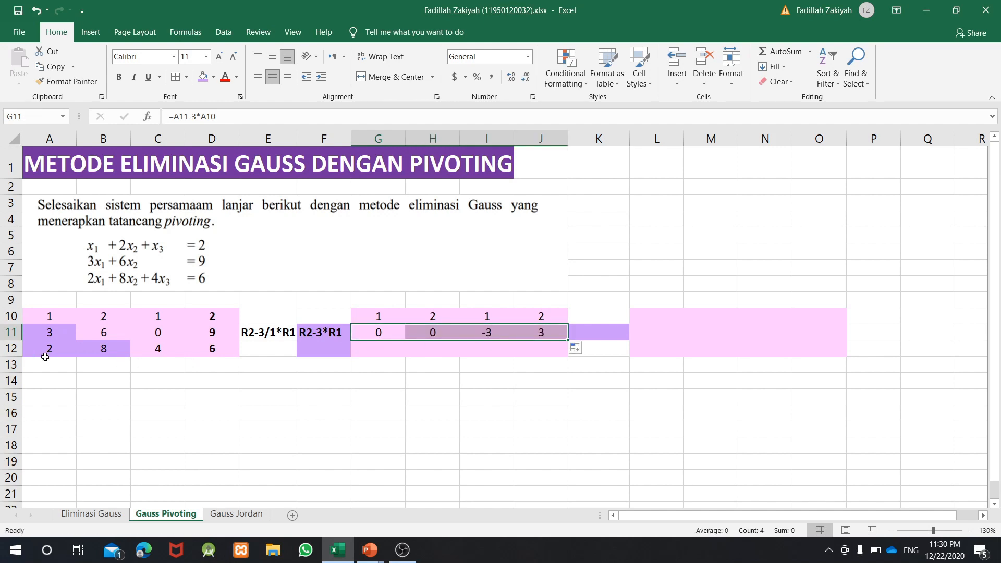
# Note the third row's operation as R3-2/1*R1 in bold in E12 and its simplified form R3-2*R1 in F12.
pyautogui.click(268, 347)
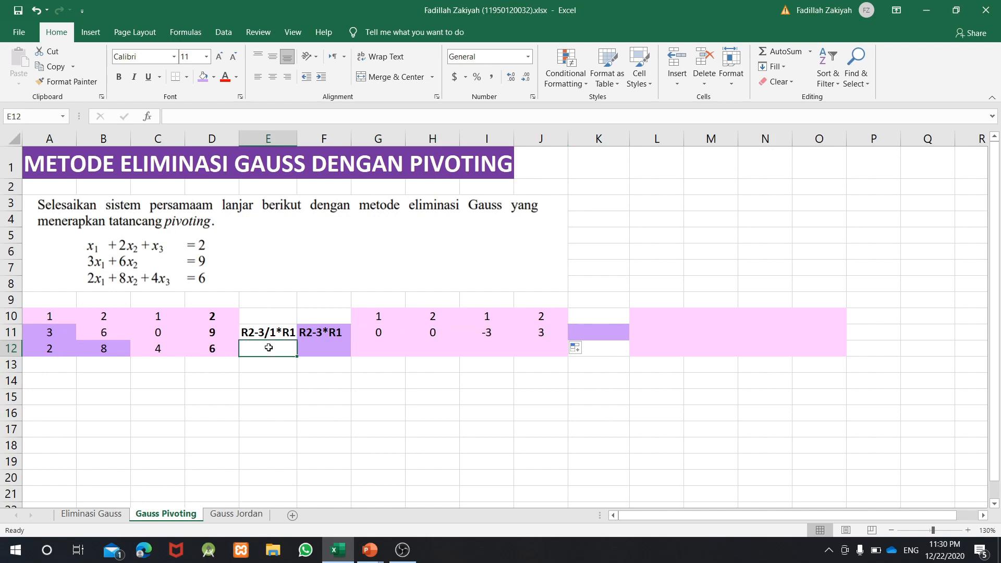
pyautogui.write('R3-')
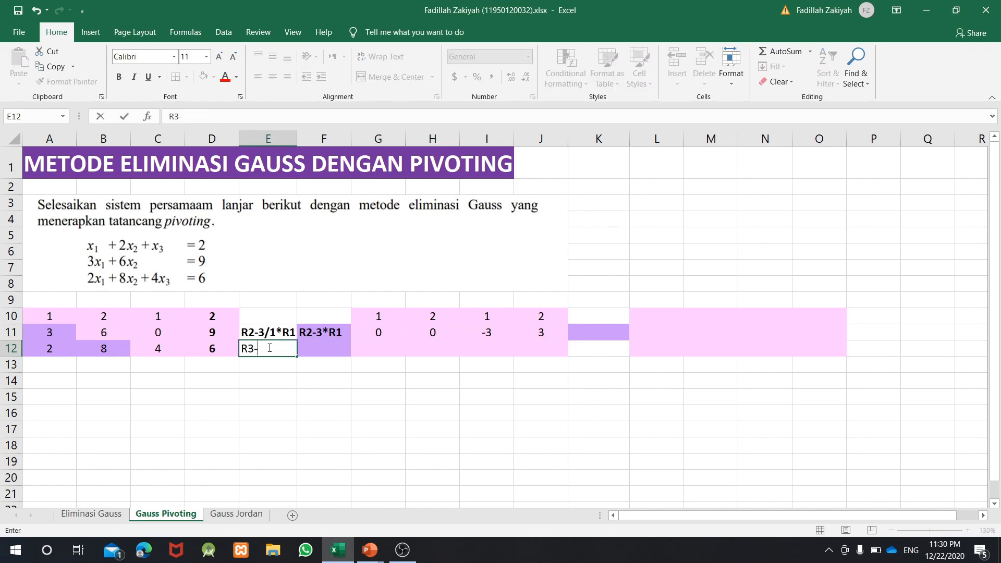
pyautogui.write('2/1*R1')
pyautogui.hotkey('ctrl', 'b')
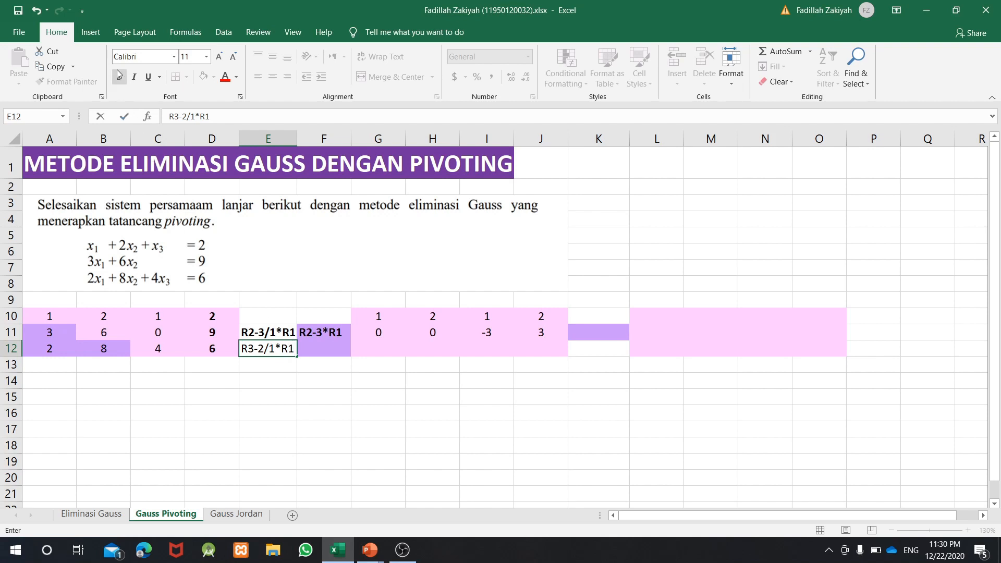
pyautogui.click(260, 378)
pyautogui.click(263, 348)
pyautogui.click(119, 77)
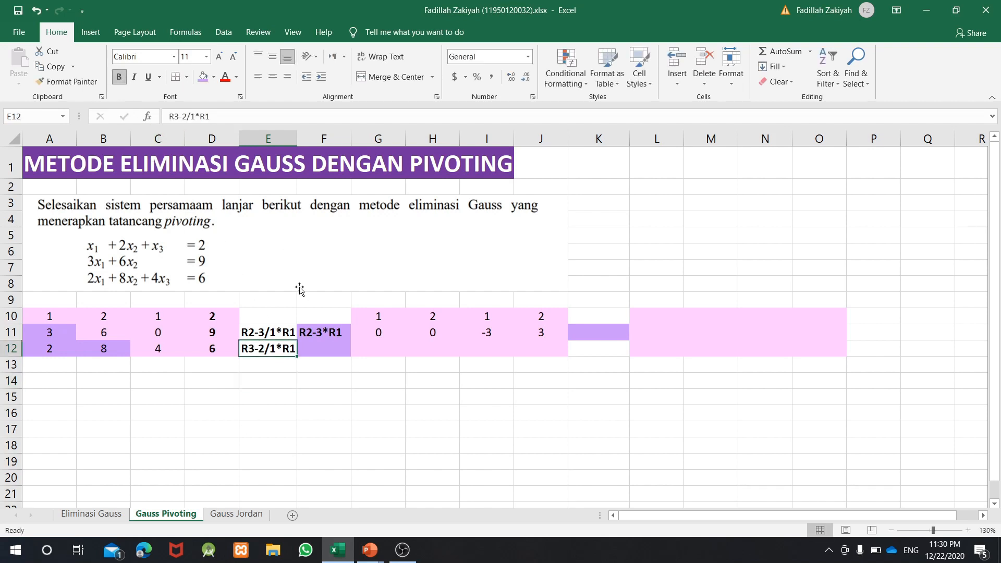
pyautogui.click(321, 351)
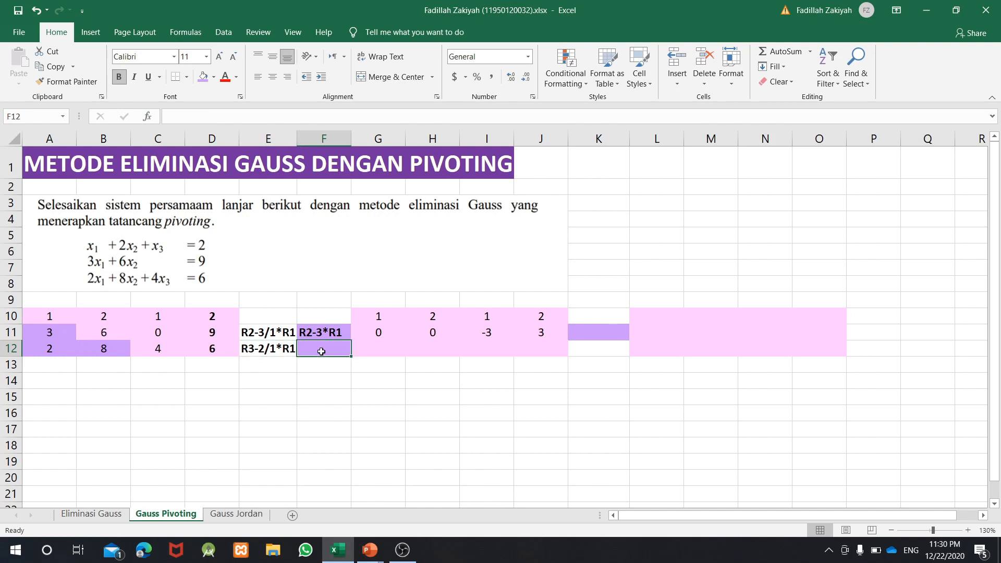
pyautogui.write('R3-2*R1')
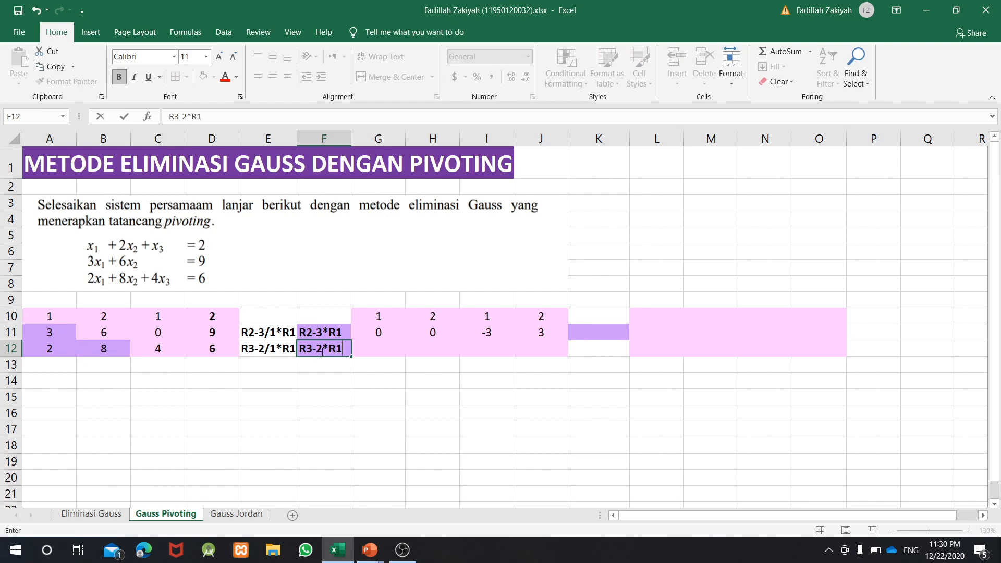
pyautogui.press('Tab')
# Compute the new third row with =A12-2*A10 in G12 and fill the formula across to J12.
pyautogui.write('=')
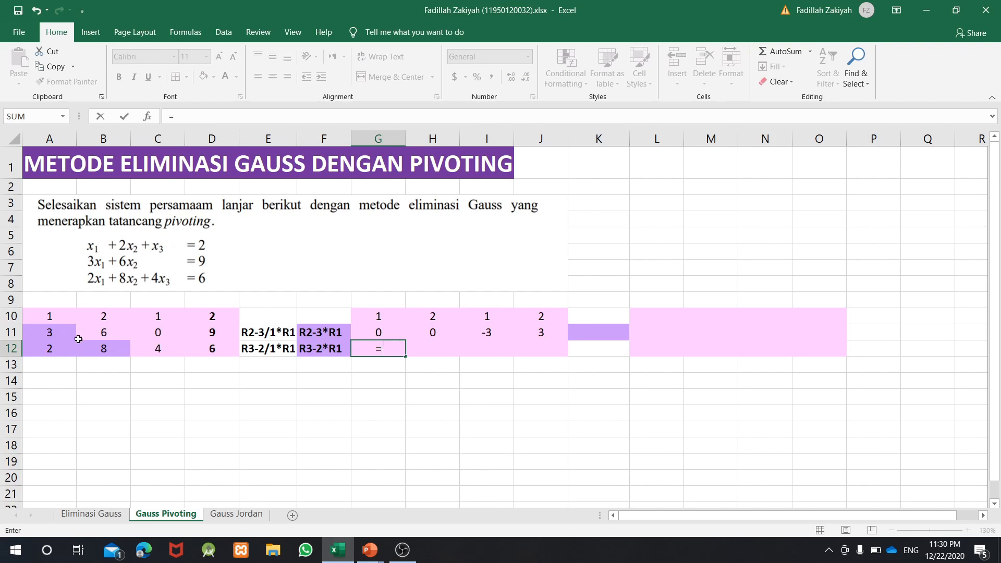
pyautogui.click(56, 346)
pyautogui.write('-')
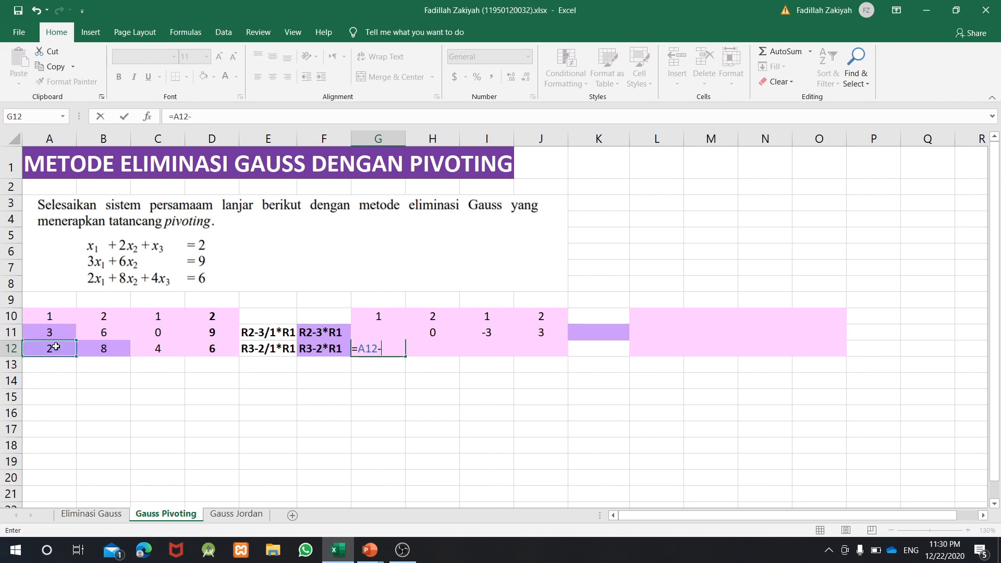
pyautogui.write('2*')
pyautogui.click(46, 318)
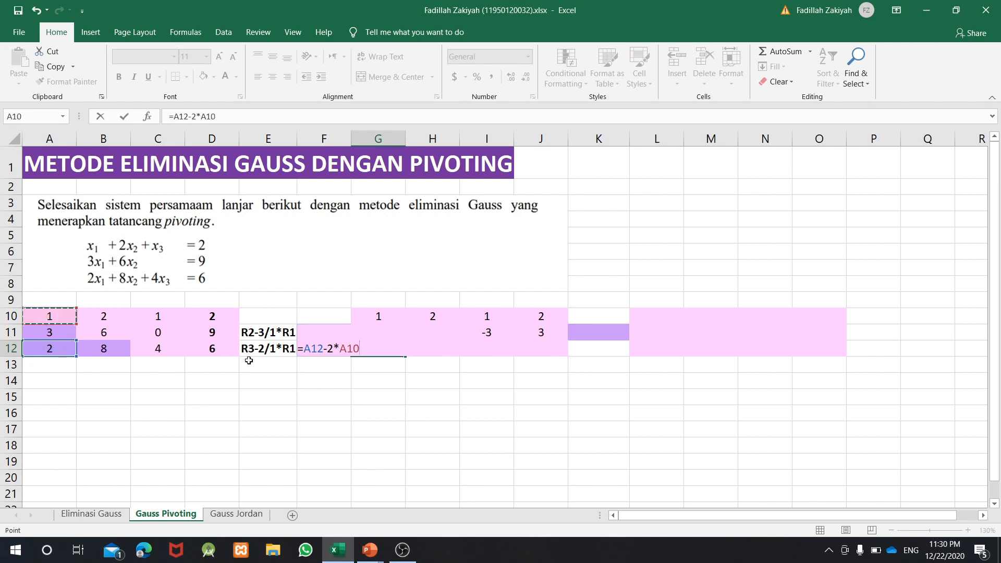
pyautogui.press('Return')
pyautogui.click(399, 350)
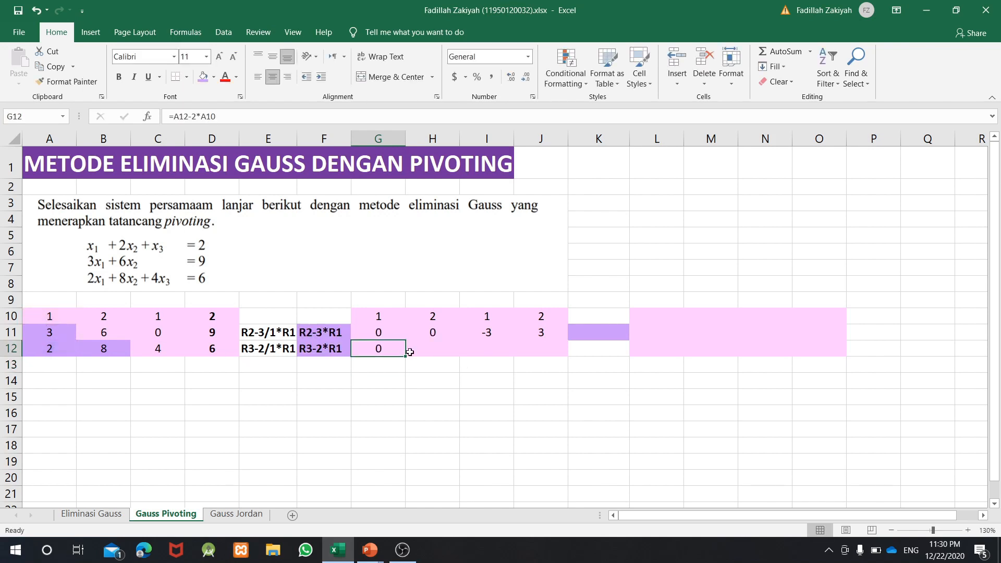
pyautogui.moveTo(410, 353); pyautogui.dragTo(546, 350)
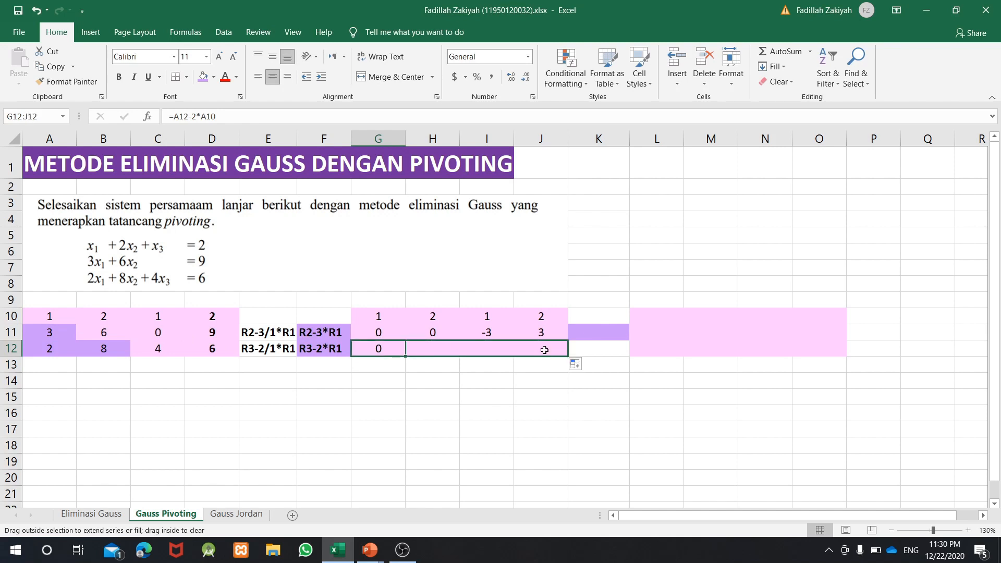
# Shade cell H11, the second row's pivot element, with the light purple fill colour.
pyautogui.click(434, 332)
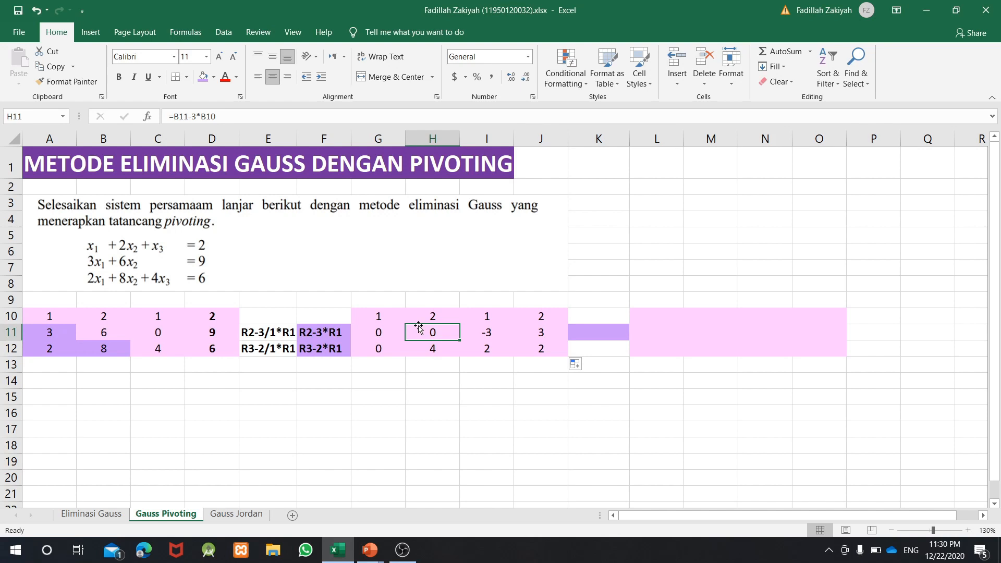
pyautogui.click(204, 77)
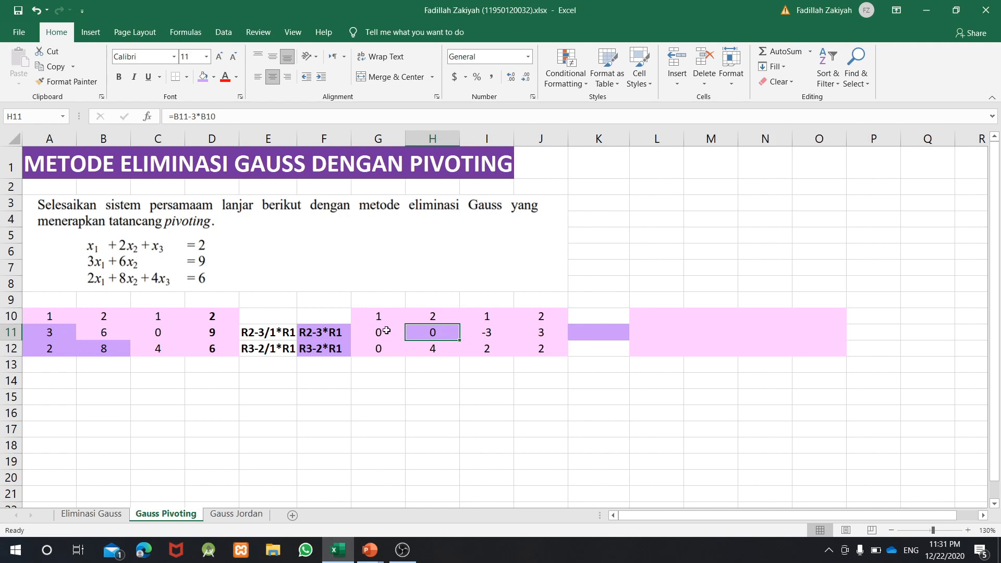
pyautogui.click(385, 330)
pyautogui.click(390, 343)
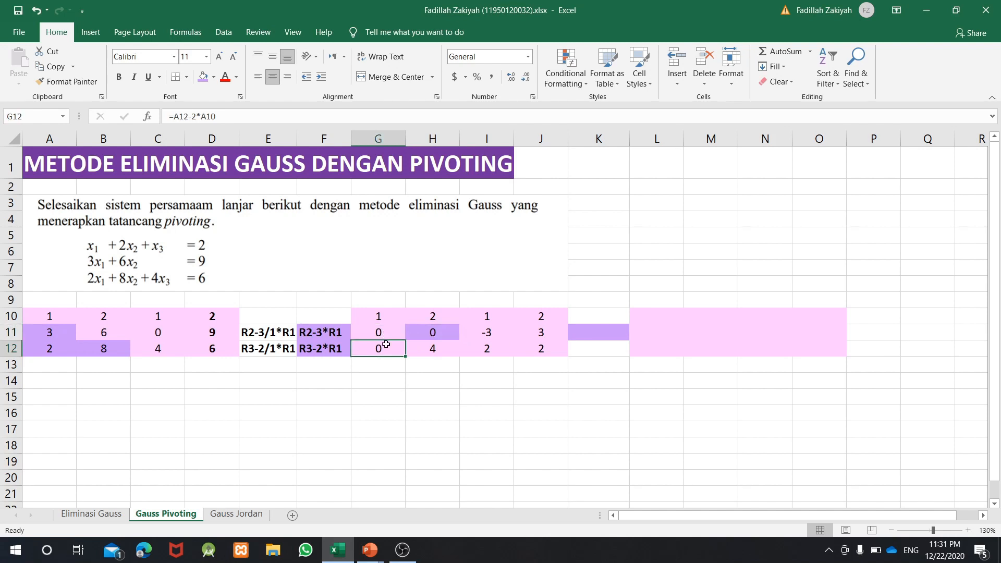
pyautogui.click(383, 331)
pyautogui.click(386, 344)
# Carry the first row into the next matrix with =G10 in L10 and fill the formula across to O10.
pyautogui.click(641, 313)
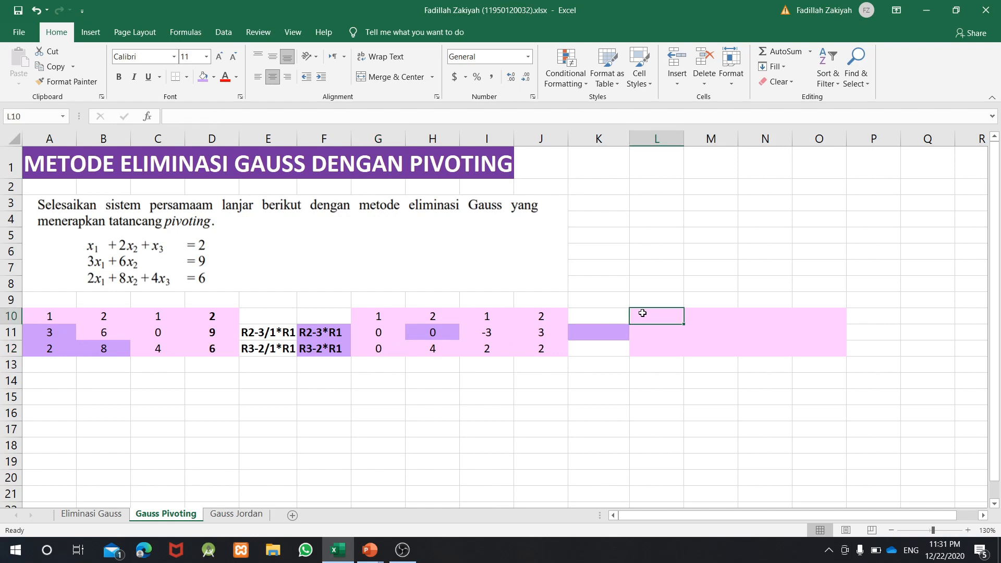
pyautogui.write('=')
pyautogui.click(382, 315)
pyautogui.press('Return')
pyautogui.click(661, 316)
pyautogui.moveTo(685, 324); pyautogui.dragTo(824, 318)
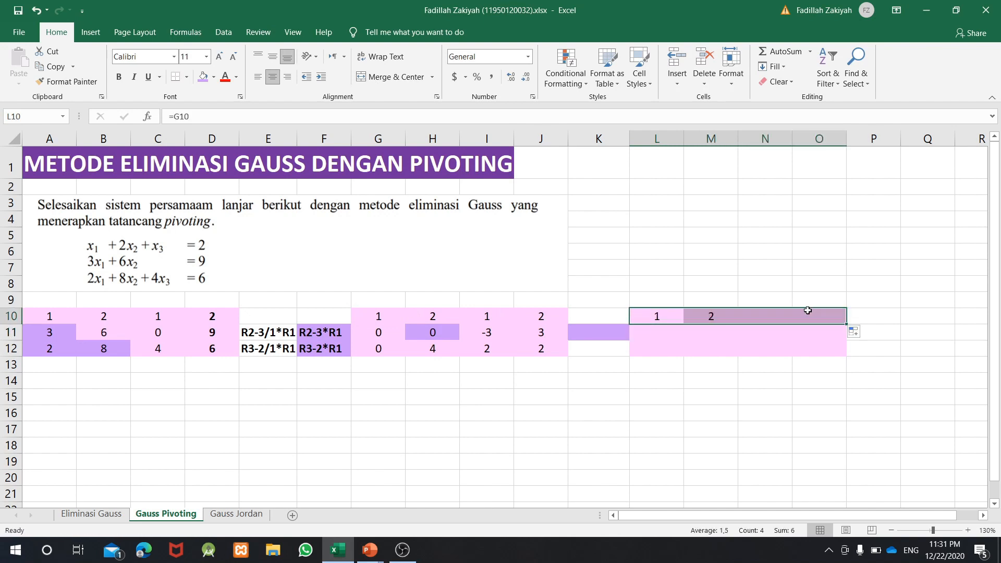
# Note the row swap as R2<==>R3 in K11.
pyautogui.click(617, 330)
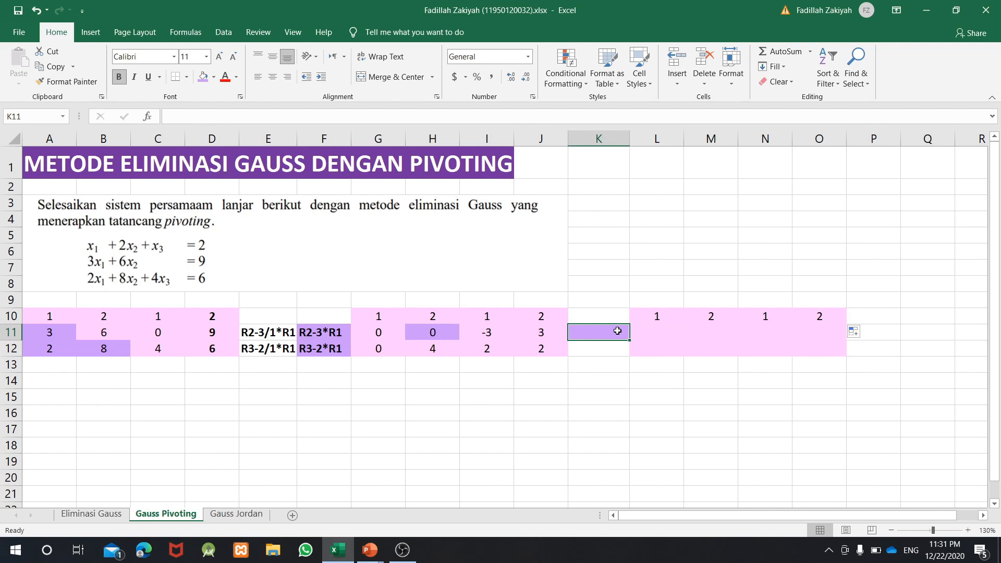
pyautogui.write('R2<==>')
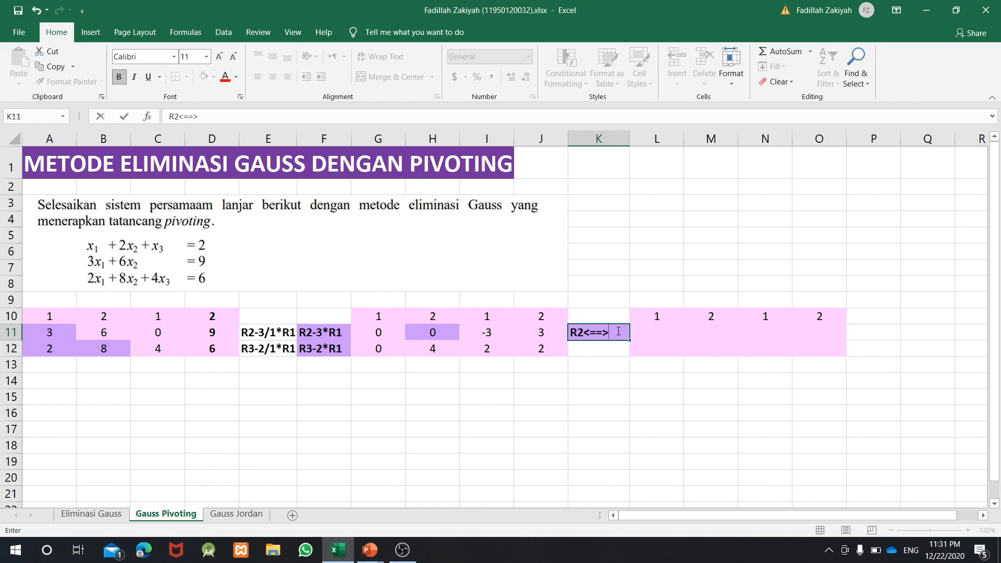
pyautogui.write('R3')
# Bring the old third row into the second row with =G12 in L11 and fill the formula across to O11.
pyautogui.click(645, 331)
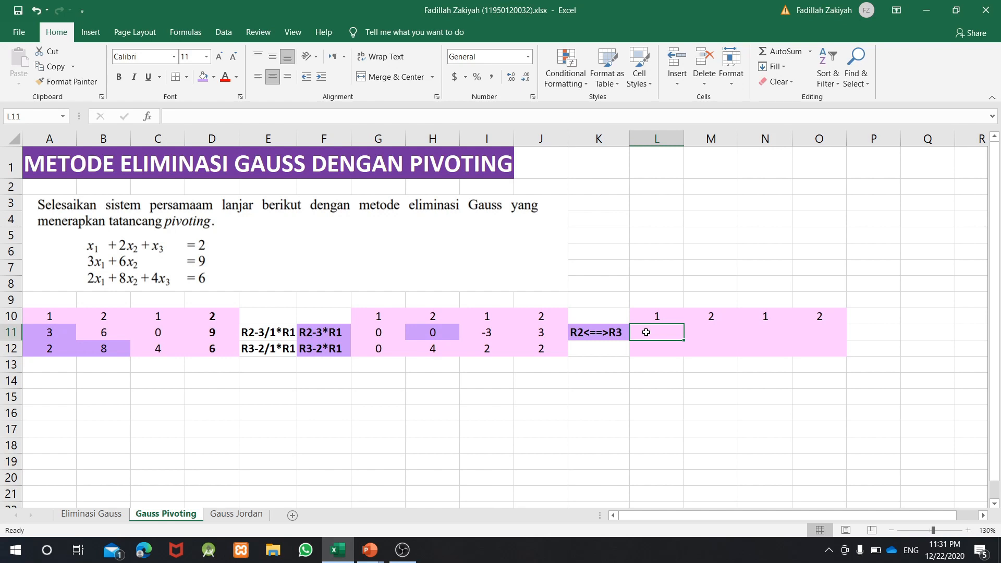
pyautogui.write('=')
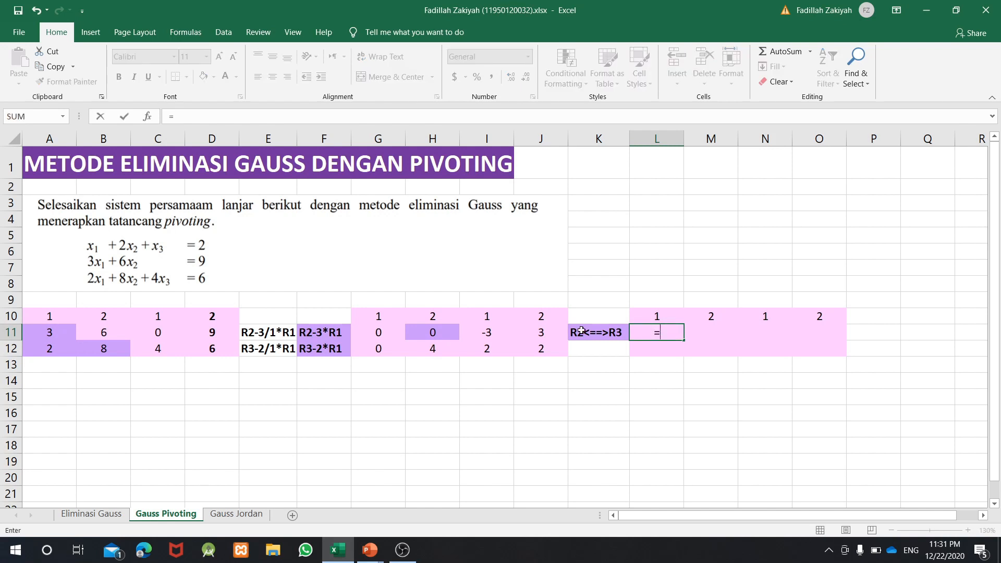
pyautogui.click(381, 353)
pyautogui.press('Return')
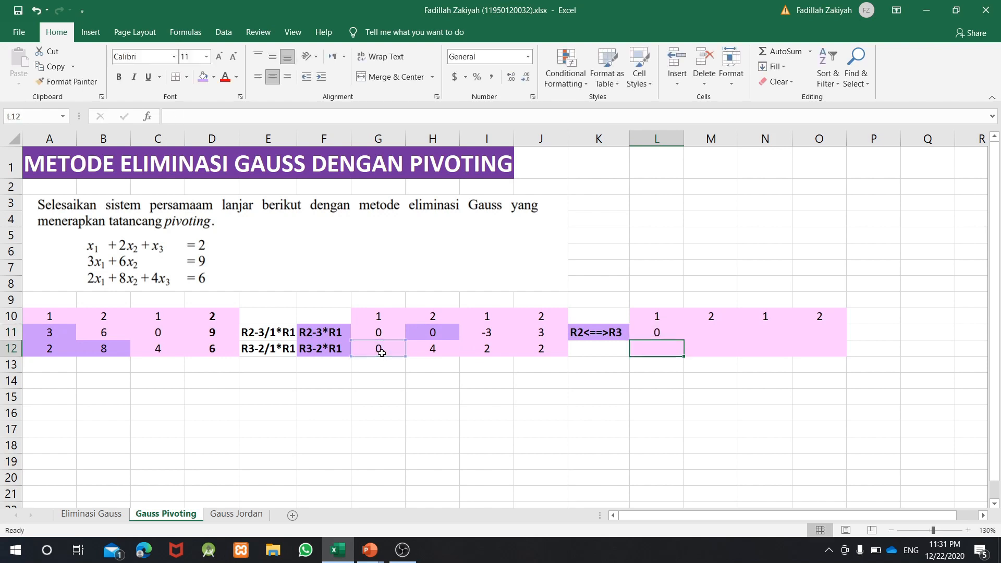
pyautogui.click(654, 332)
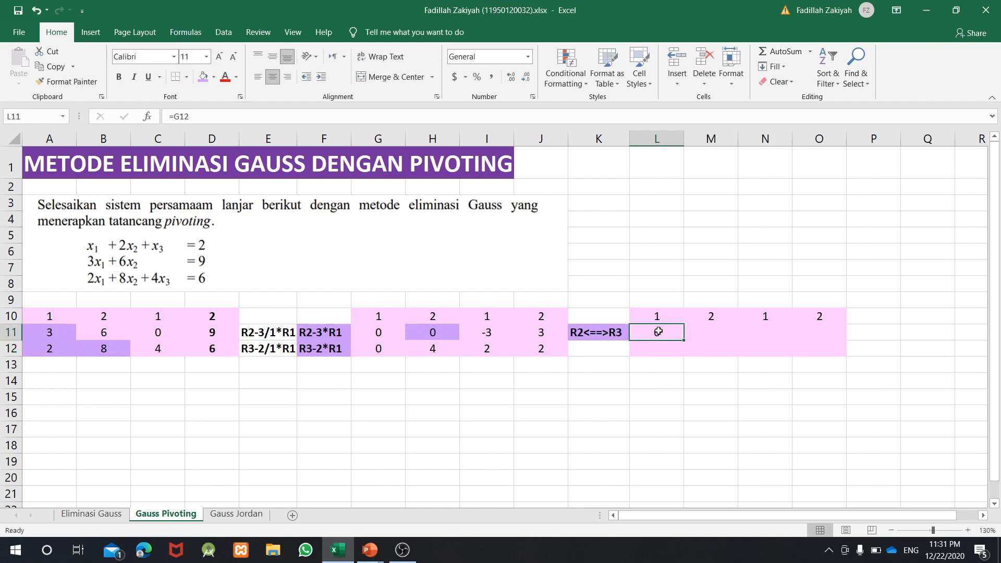
pyautogui.moveTo(688, 338); pyautogui.dragTo(834, 334)
# Bring the old second row into the third row with =G11 in L12 and fill the formula across to O12.
pyautogui.click(656, 352)
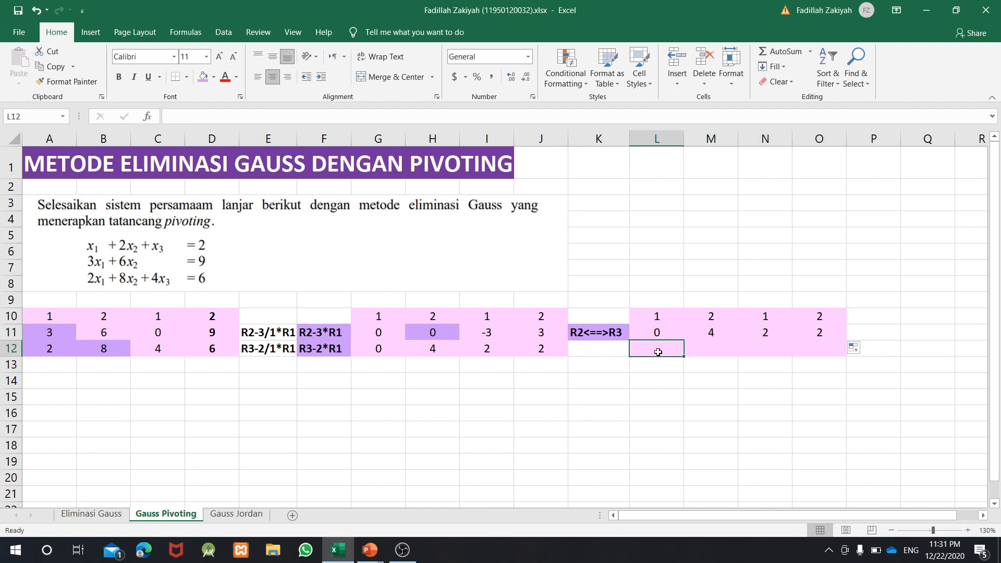
pyautogui.write('=')
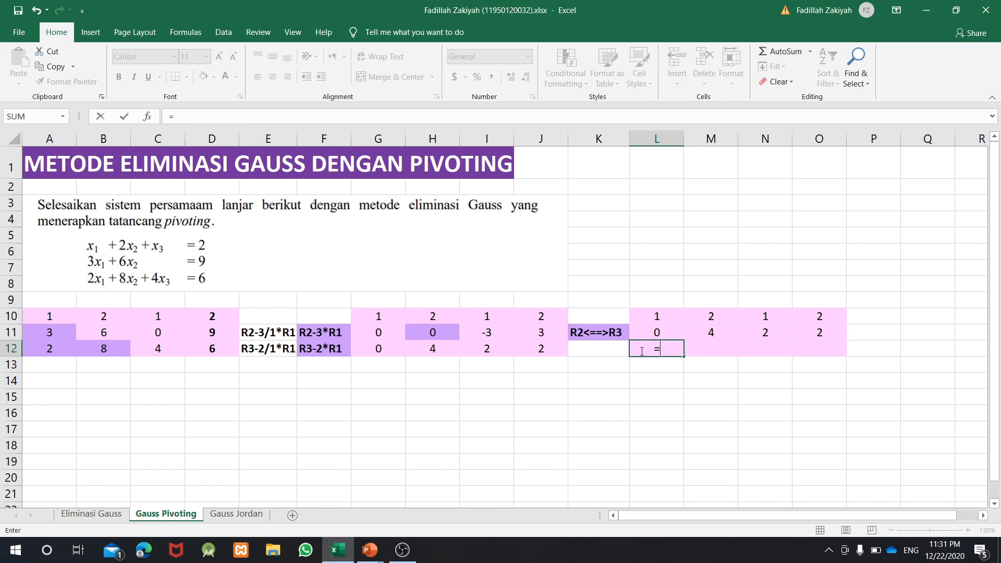
pyautogui.click(388, 334)
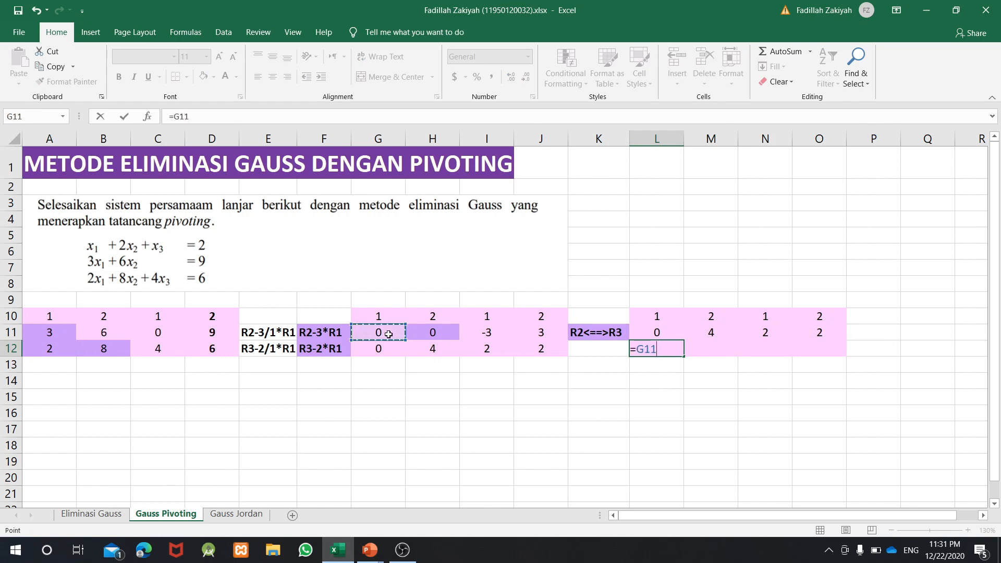
pyautogui.press('Return')
pyautogui.click(647, 346)
pyautogui.moveTo(683, 356); pyautogui.dragTo(824, 358)
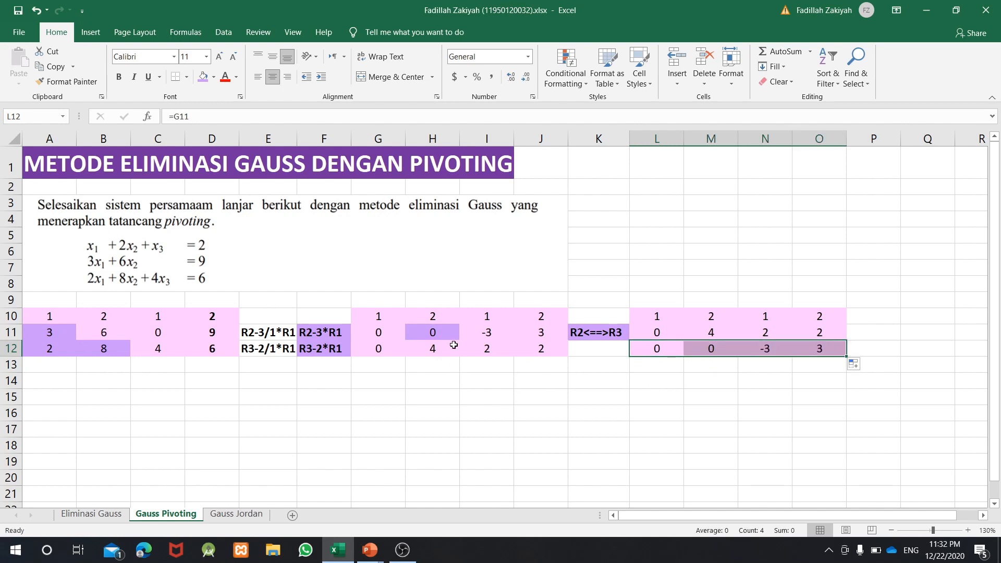
# Shade the cells below the diagonal, L11:L12 and M12, with the light purple fill colour.
pyautogui.moveTo(658, 333); pyautogui.dragTo(660, 348)
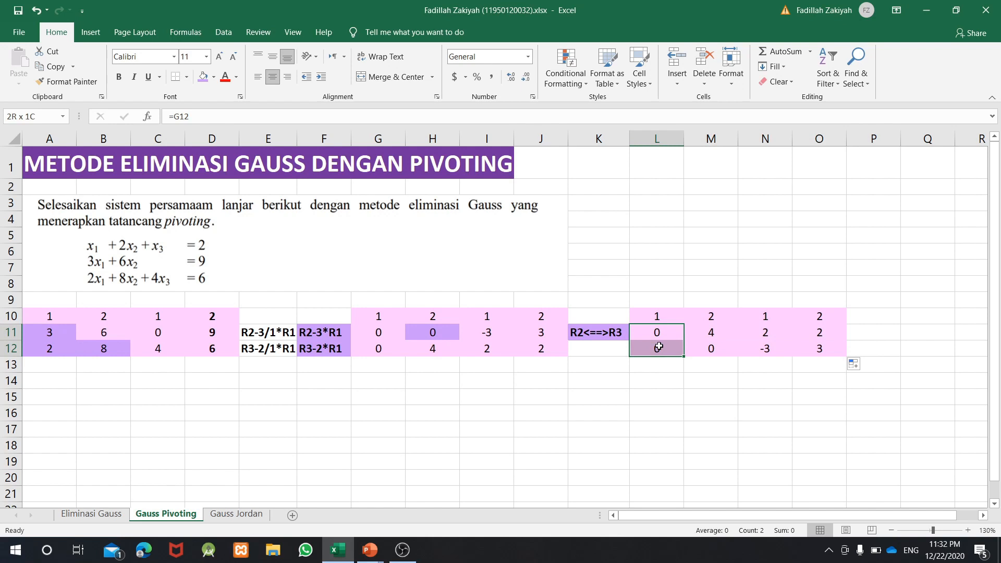
pyautogui.click(699, 346)
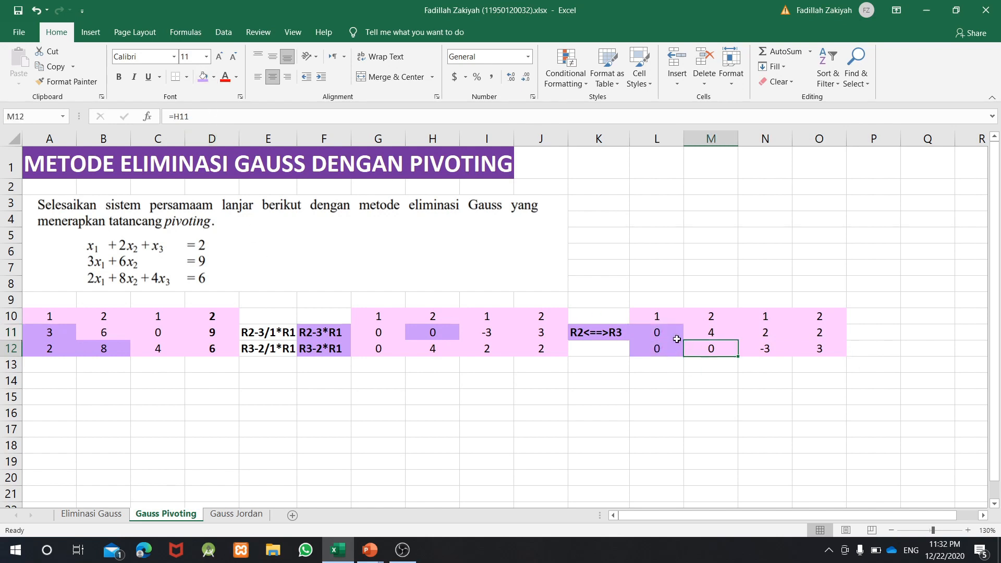
pyautogui.click(203, 77)
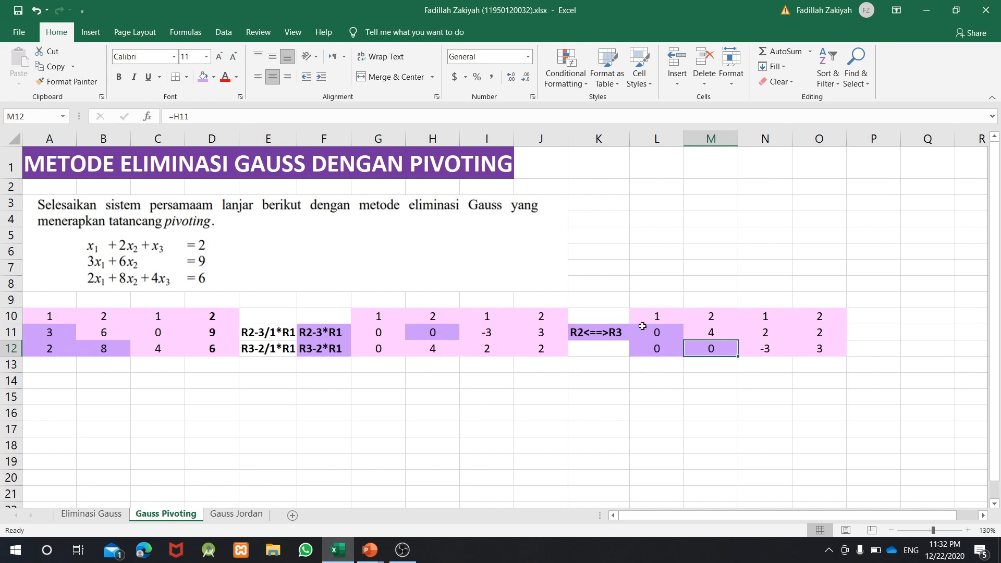